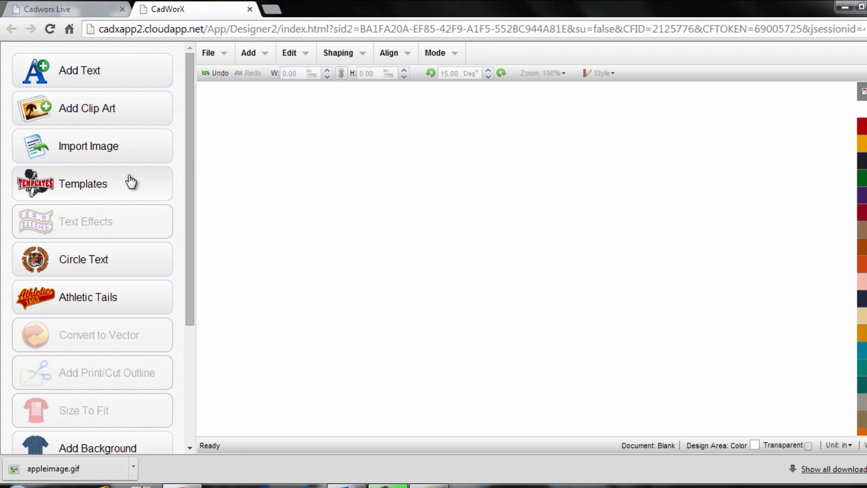
Browse the template library to the Sports › Soccer folder of soccer designs
left_click(130, 181)
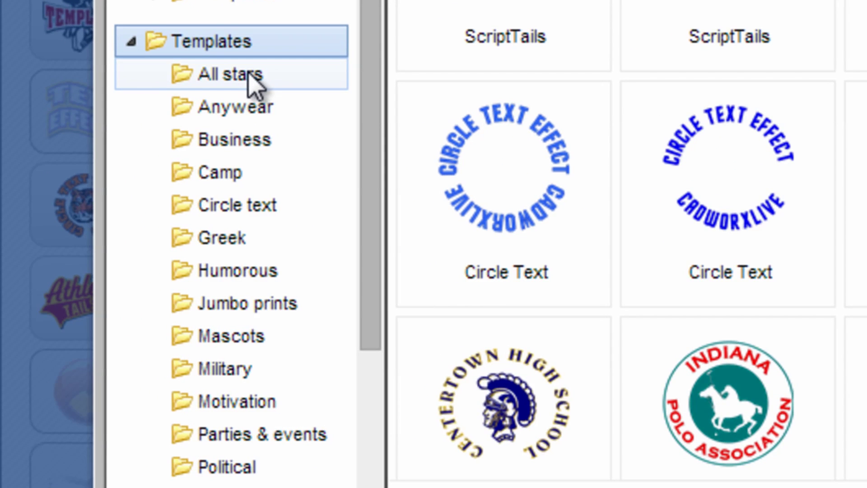
left_click_drag(365, 56, 383, 229)
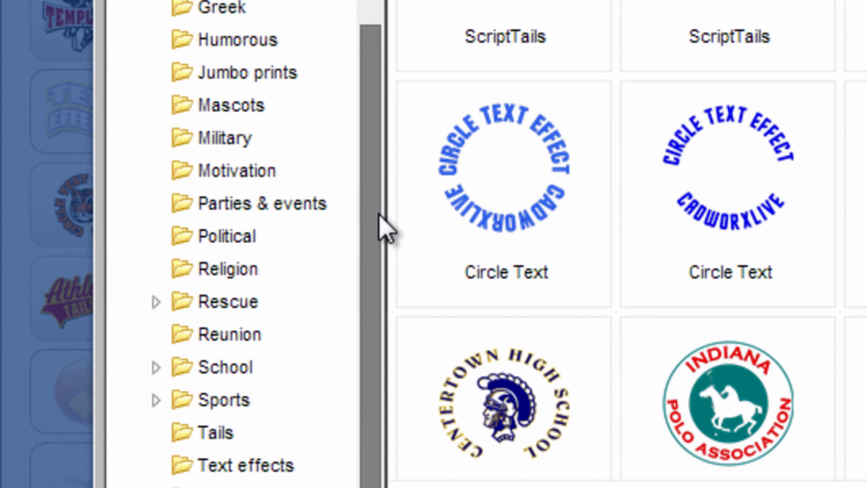
left_click(157, 400)
left_click_drag(379, 165, 374, 188)
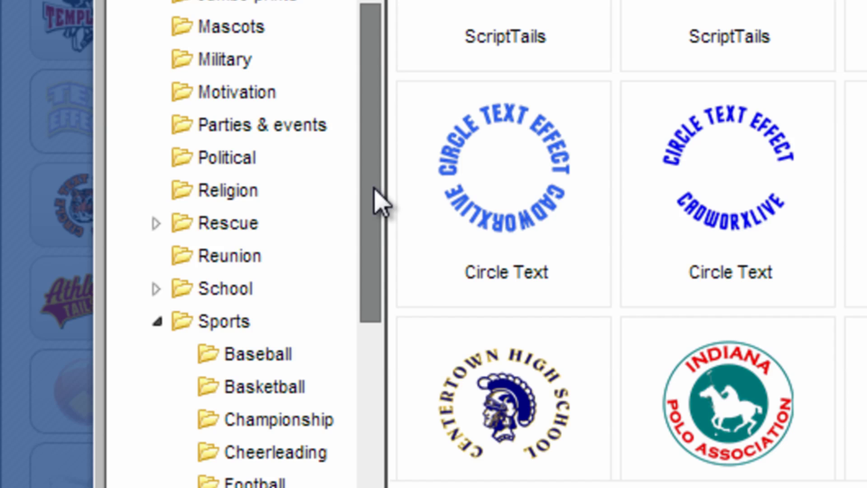
left_click_drag(374, 189, 376, 346)
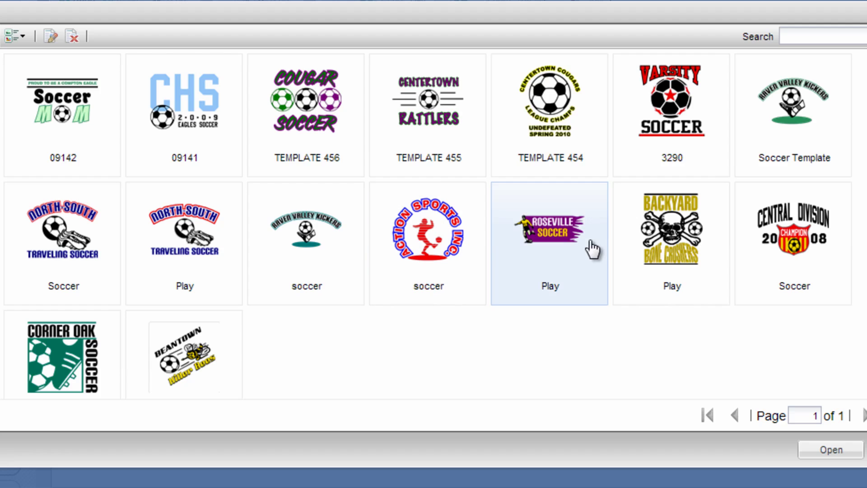
Open the 3290 Varsity Soccer template onto the design canvas
left_click(671, 108)
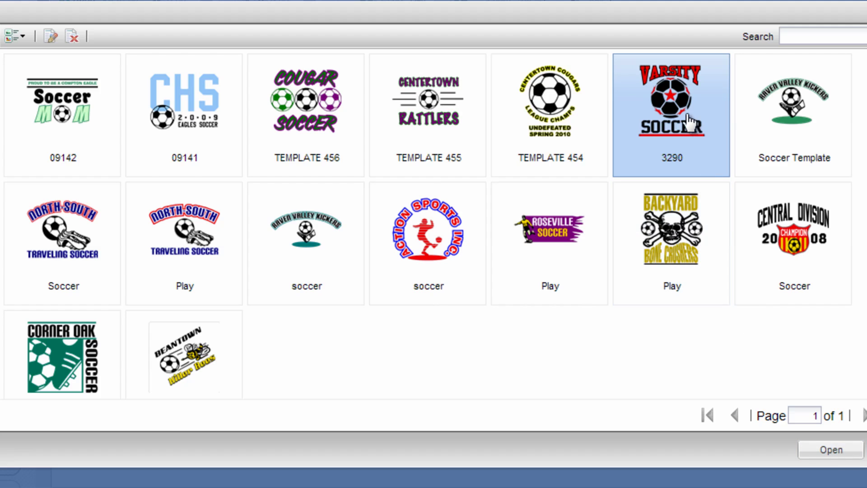
double_click(687, 121)
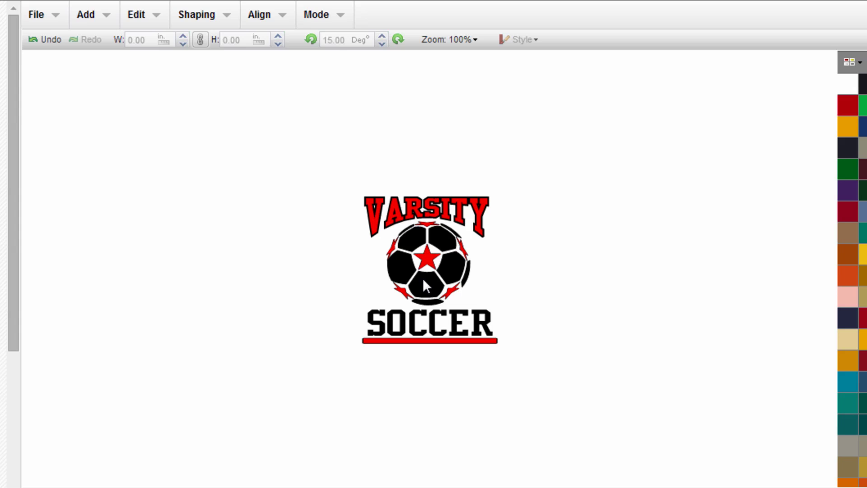
Select the arched VARSITY lettering and open it in the text Editor
left_click(409, 212)
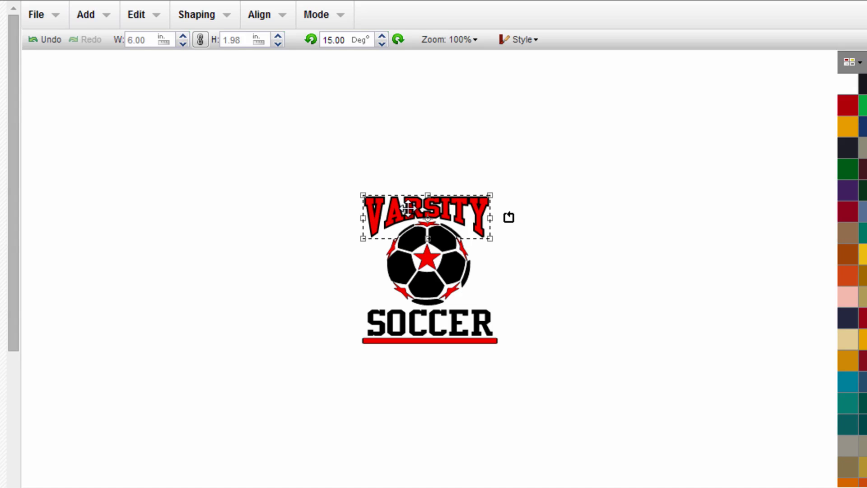
double_click(389, 234)
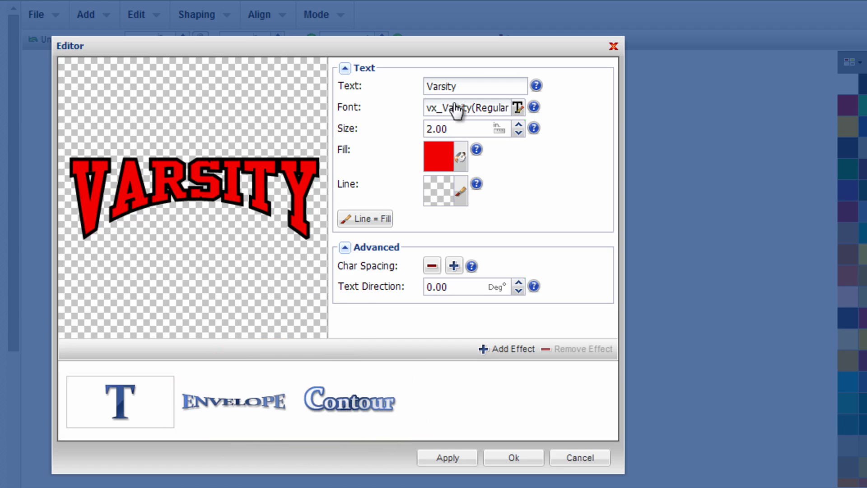
Replace the word VARSITY with RURALVILLE and bring up the font browser
double_click(468, 85)
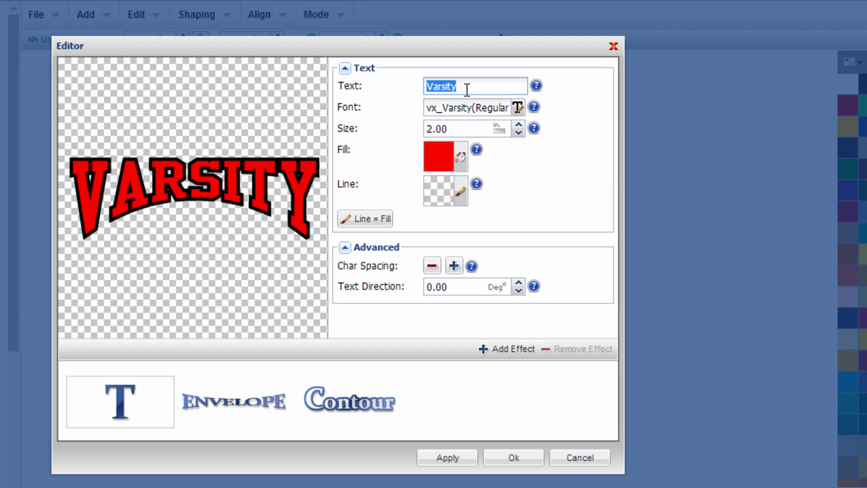
type("RURALVILLE")
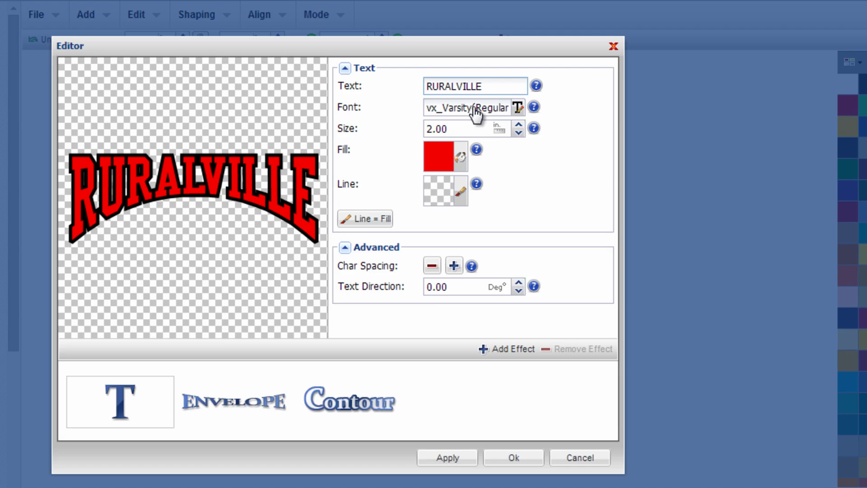
left_click(476, 110)
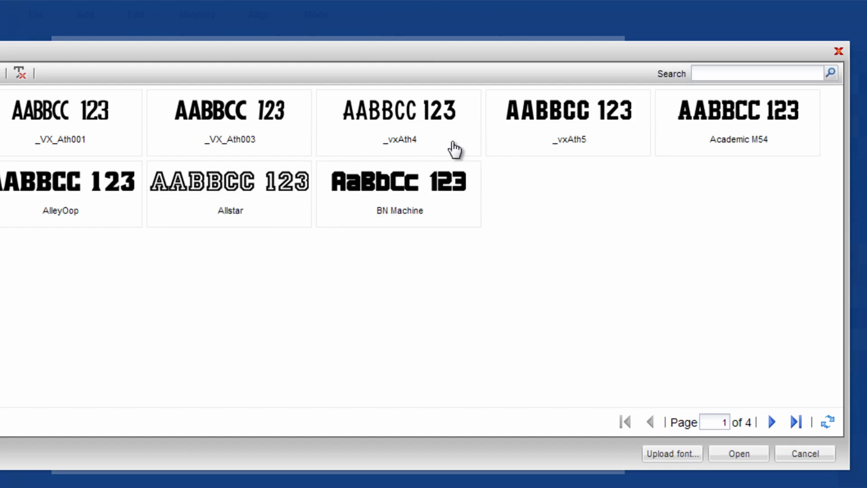
Apply the _vxAth5 font to RURALVILLE
left_click(574, 118)
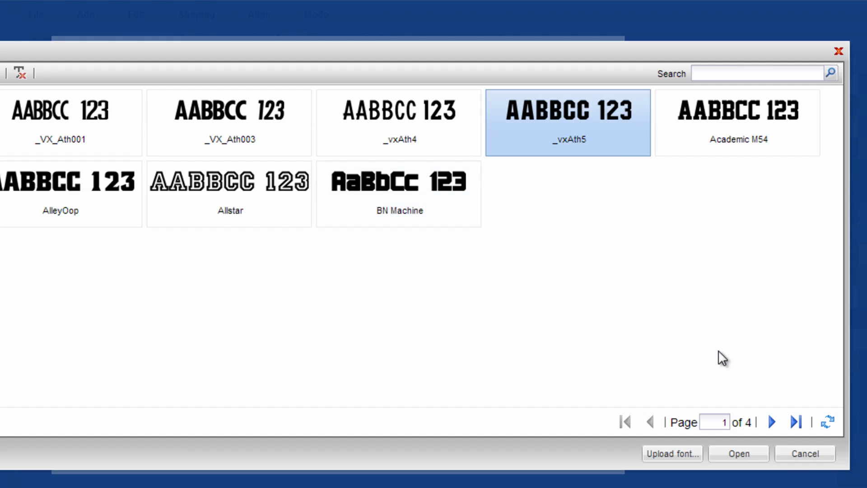
left_click(762, 454)
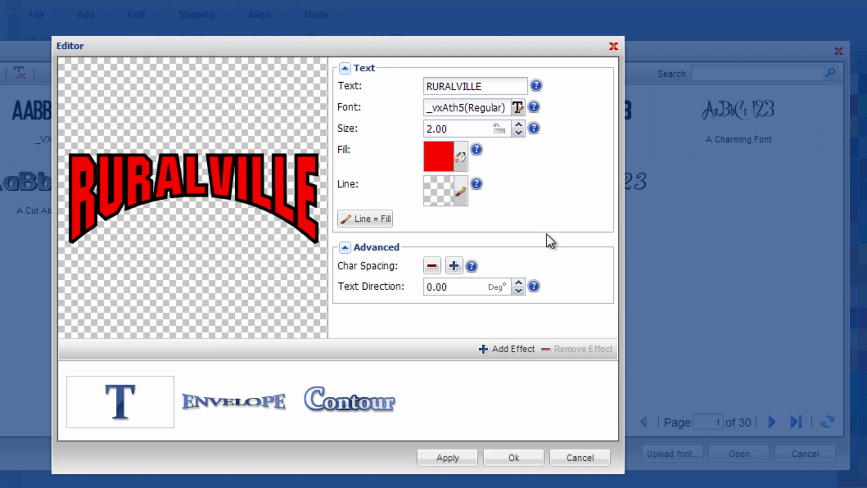
Change RURALVILLE's fill colour from red to green
left_click(459, 157)
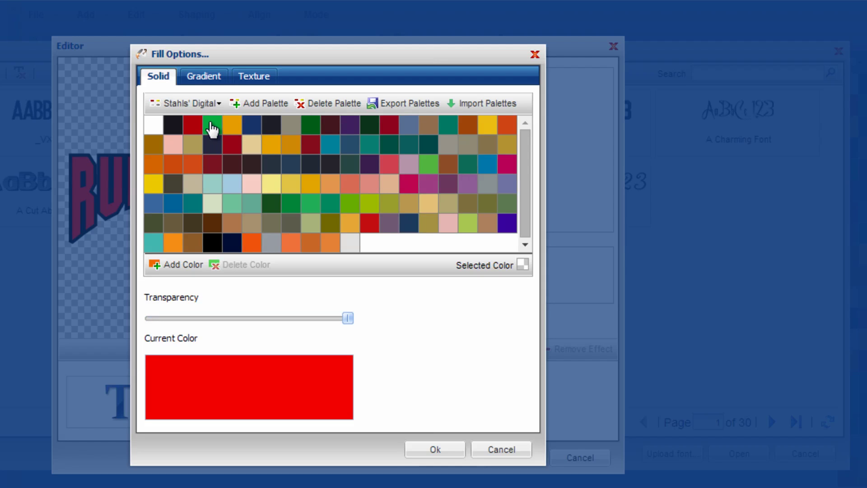
left_click(210, 129)
left_click(424, 450)
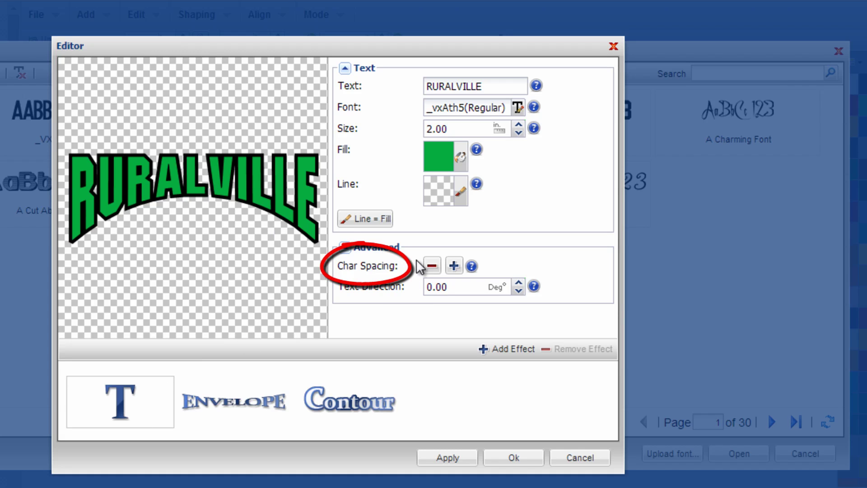
Reduce RURALVILLE's character spacing six notches and show the Envelope effect settings
left_click(431, 266)
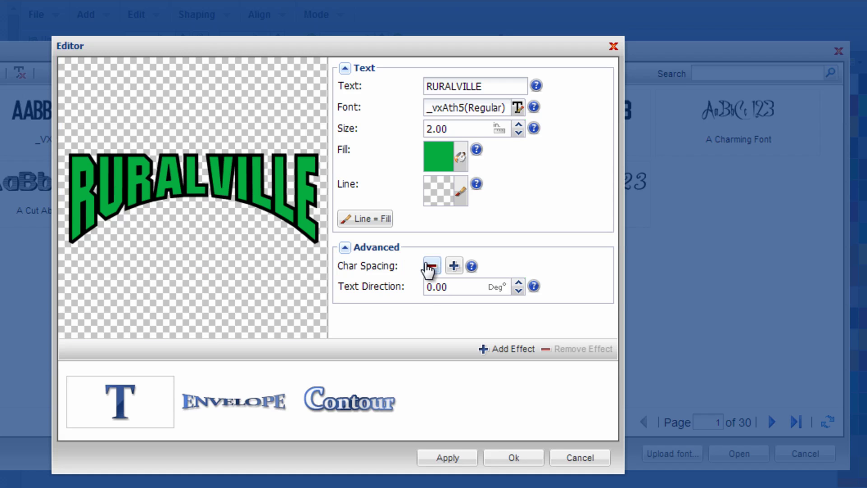
left_click(431, 266)
left_click(432, 266)
left_click(431, 265)
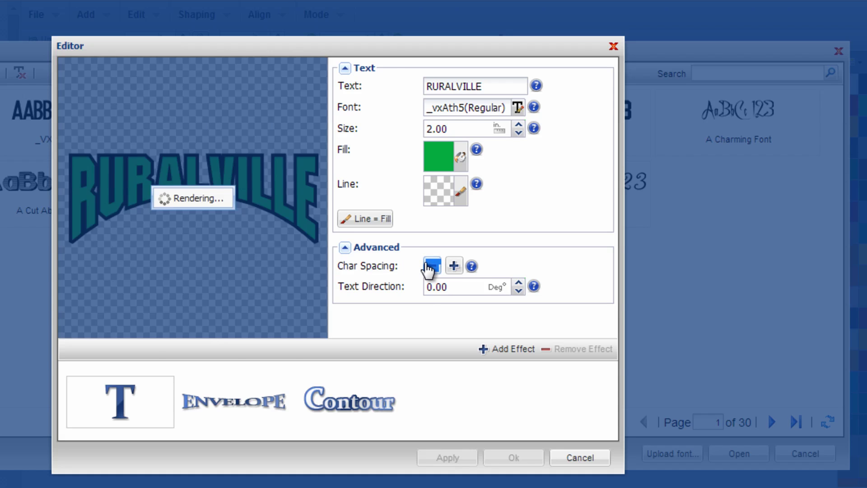
left_click(431, 266)
left_click(431, 266)
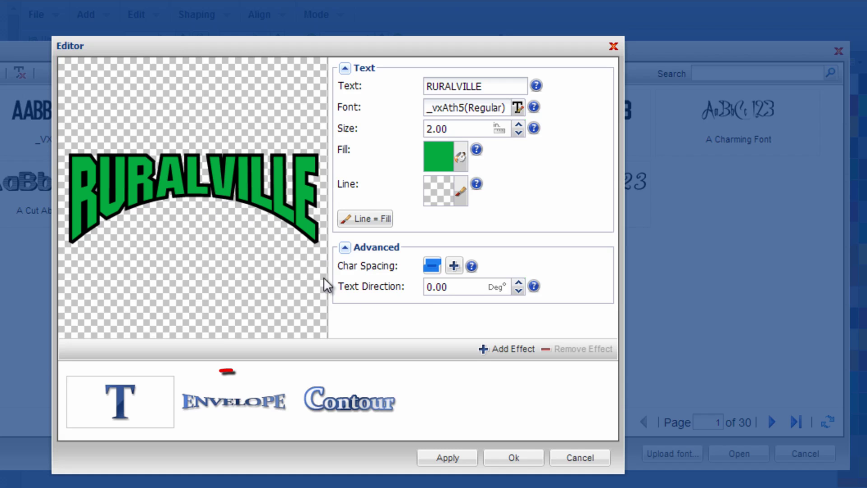
left_click(253, 399)
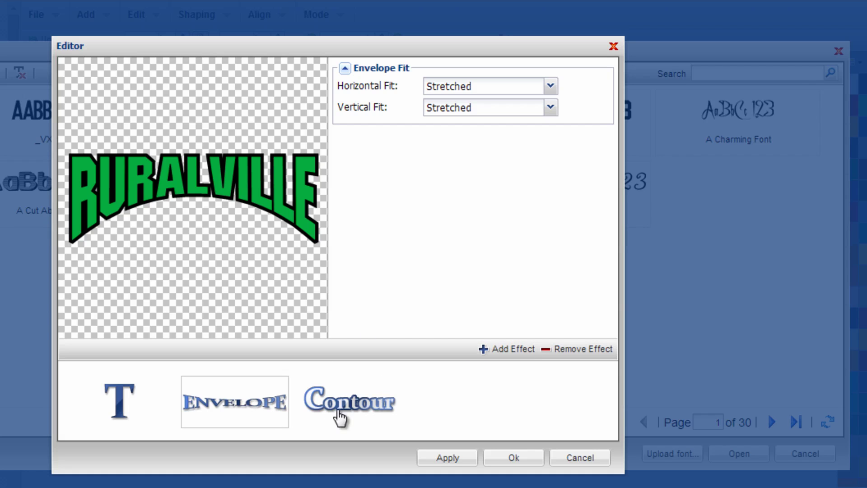
Swap the Envelope effect for the Arch 1 effect and accept the RURALVILLE edits
left_click(559, 349)
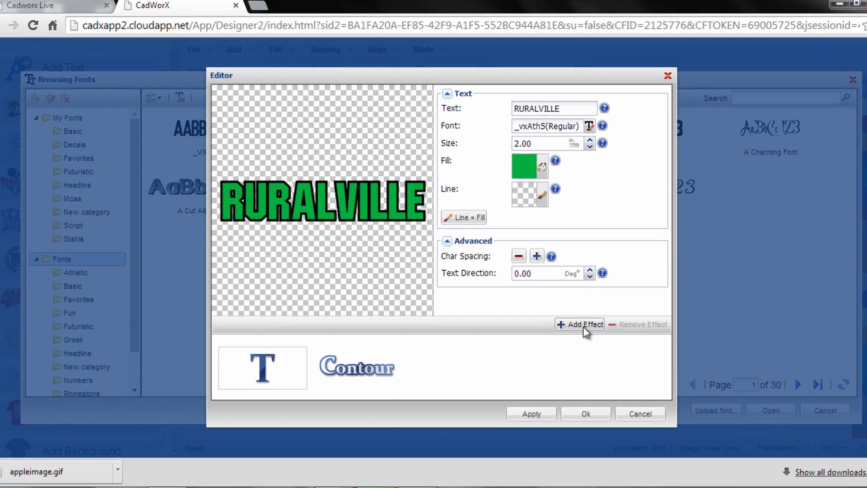
left_click(513, 352)
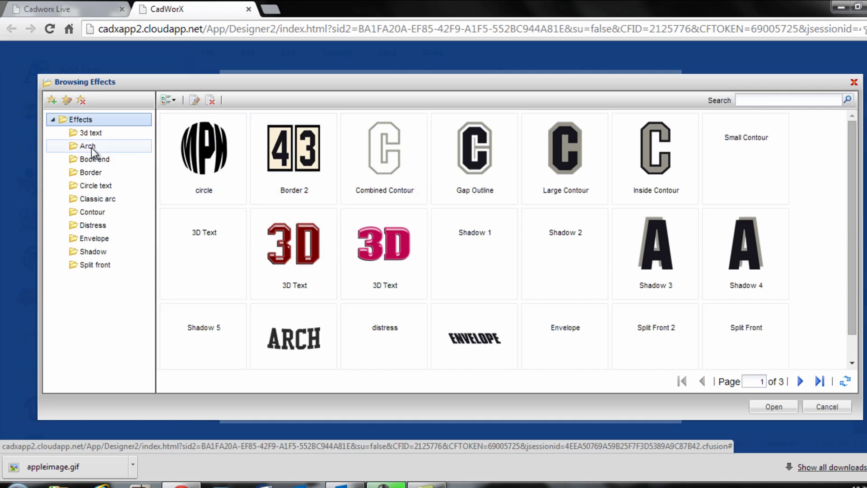
left_click(88, 146)
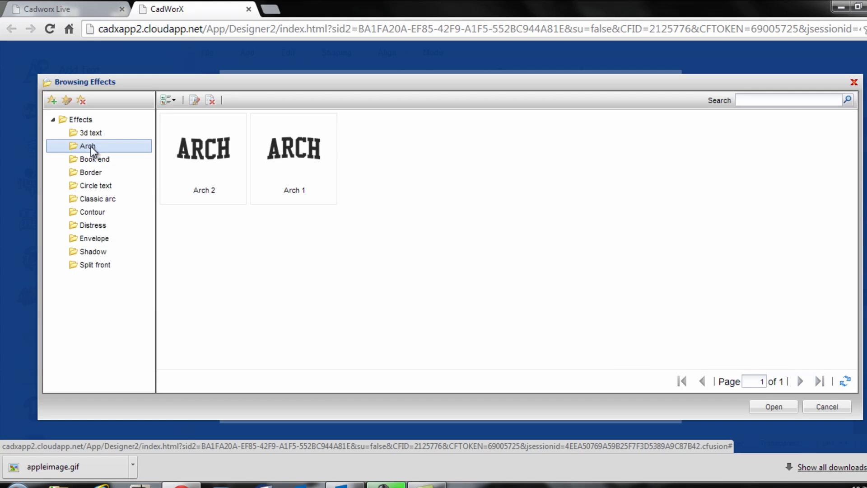
left_click(295, 163)
left_click(762, 409)
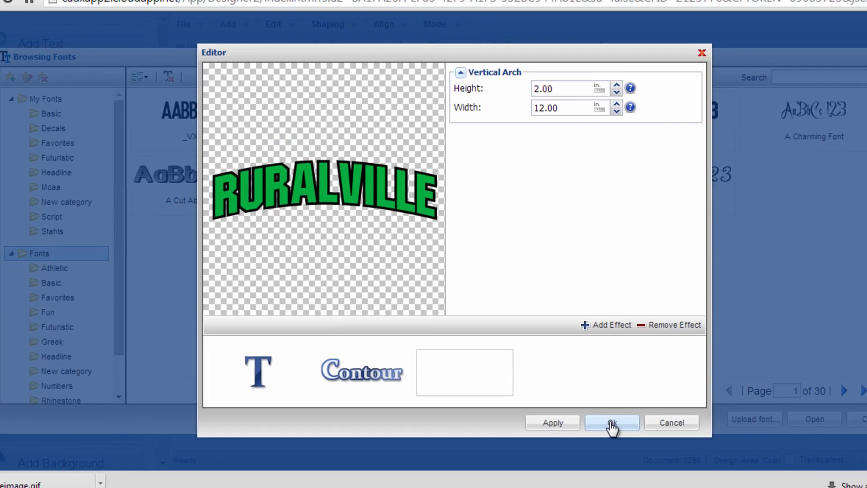
left_click(628, 470)
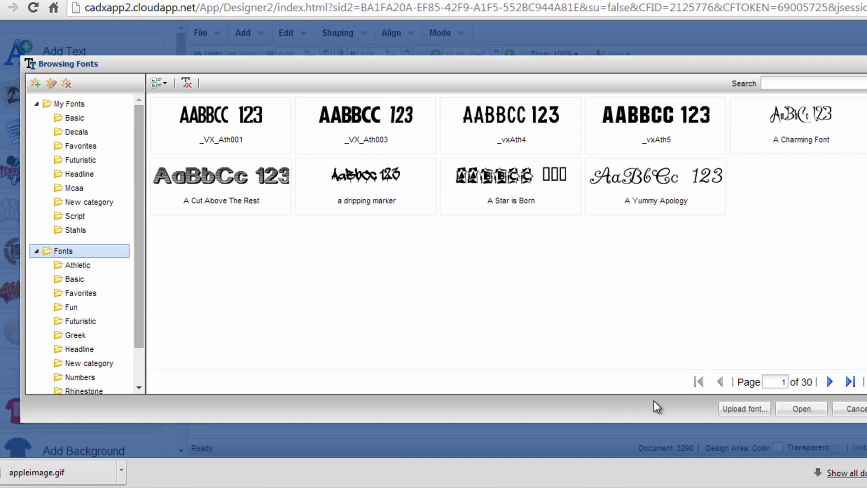
Dismiss the font browser and nudge RURALVILLE slightly higher on the design
left_click(849, 411)
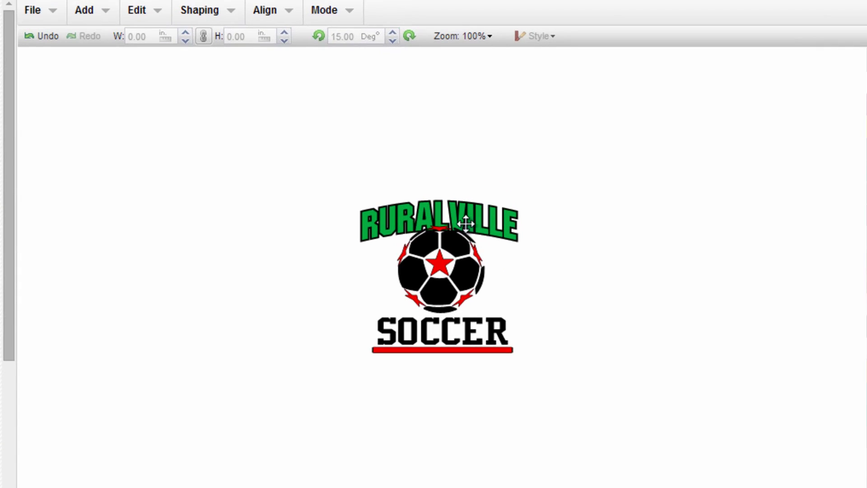
mouse_move(465, 224)
left_mouse_down()
mouse_move(478, 204)
mouse_move(464, 212)
left_mouse_up()
left_click(316, 313)
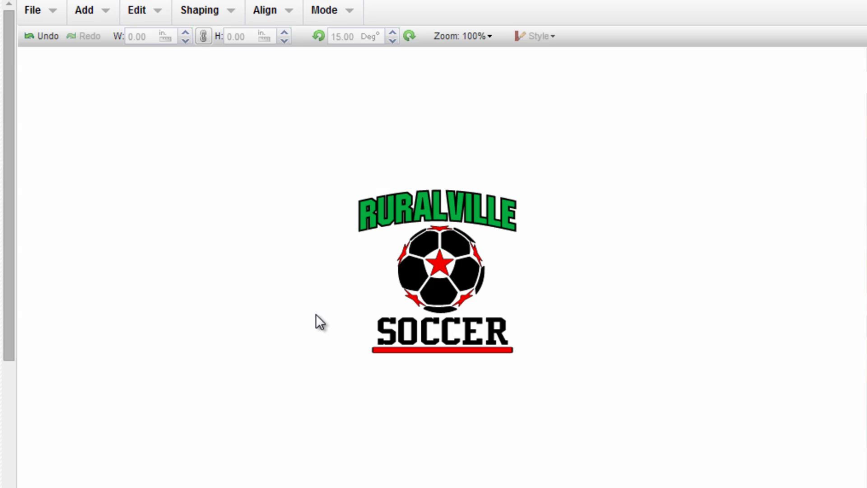
left_click_drag(386, 219, 389, 218)
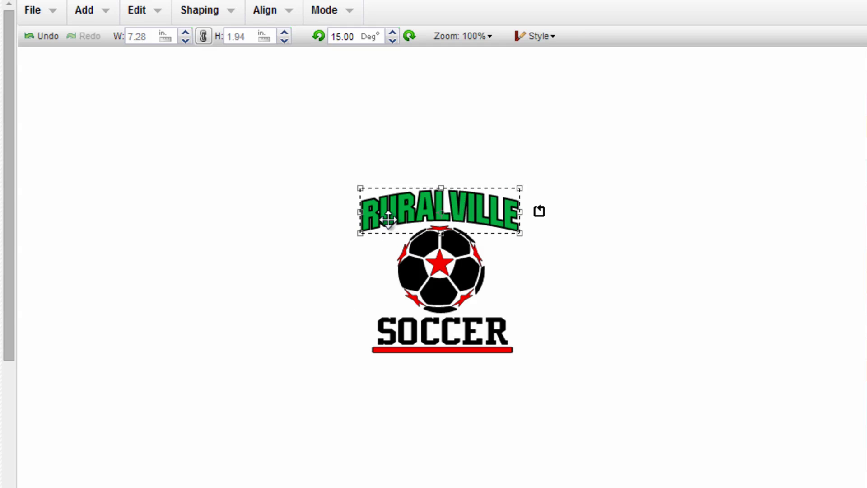
left_click(335, 345)
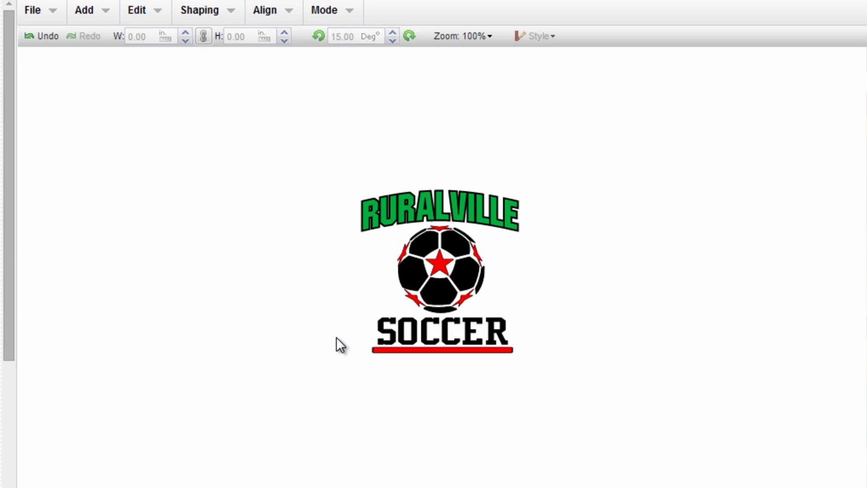
Colour the underline bar and the SOCCER text green
left_click(419, 327)
left_click(397, 349)
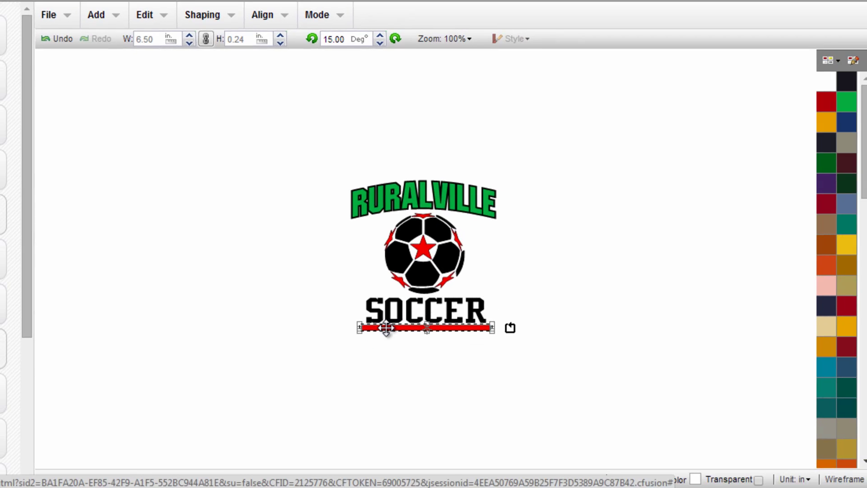
left_click(846, 103)
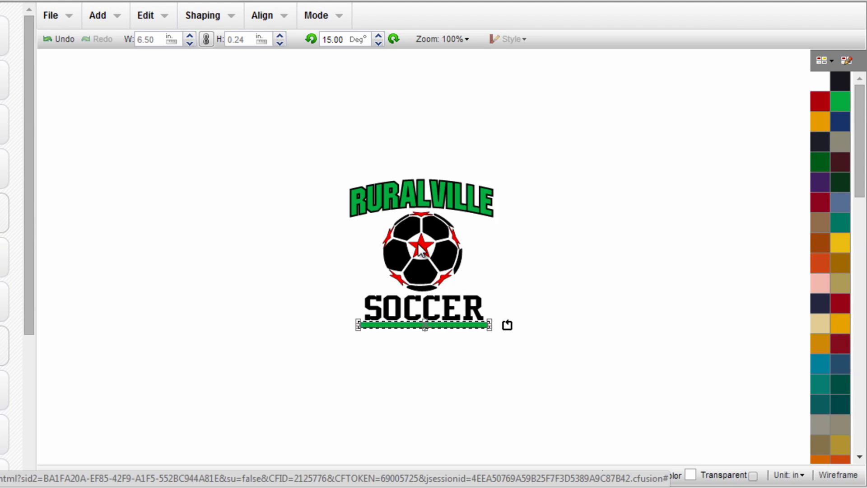
left_click(418, 244)
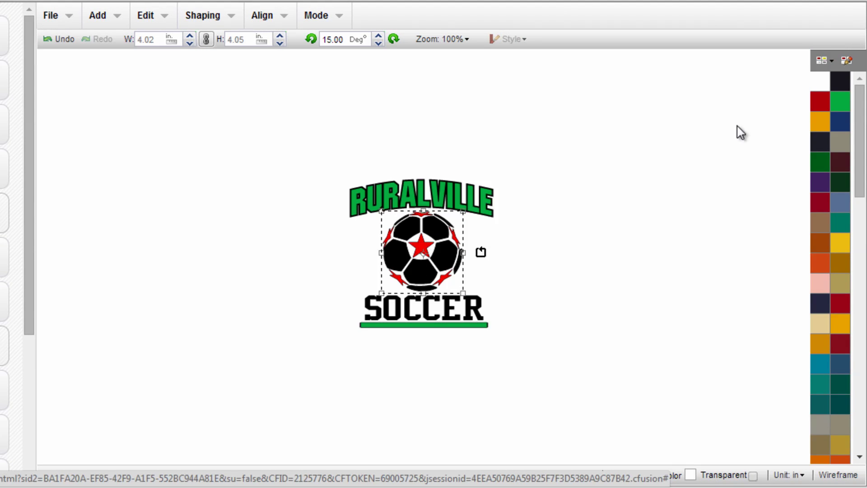
left_click(556, 249)
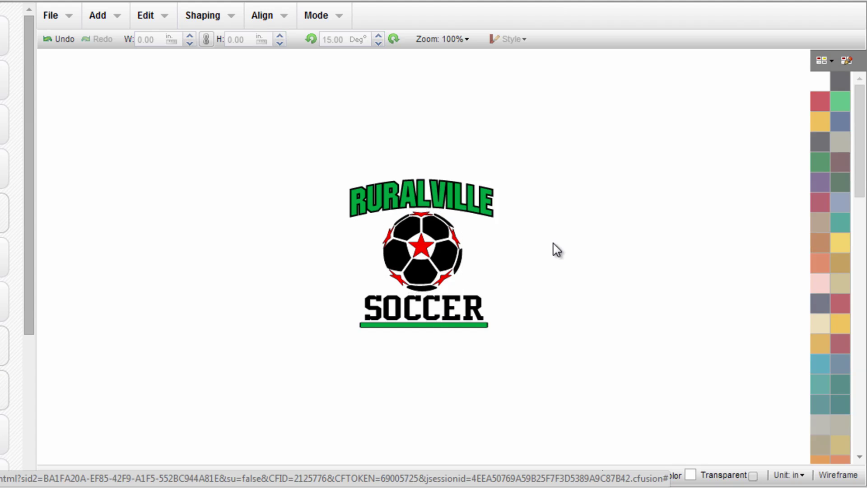
left_click(431, 313)
left_click(842, 101)
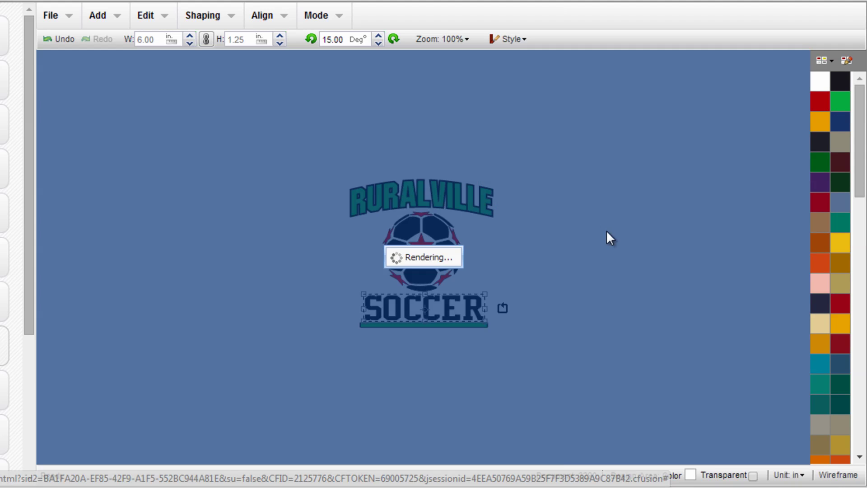
Marquee-select the old soccer ball graphic and delete it
left_click(611, 238)
left_click_drag(420, 254, 493, 202)
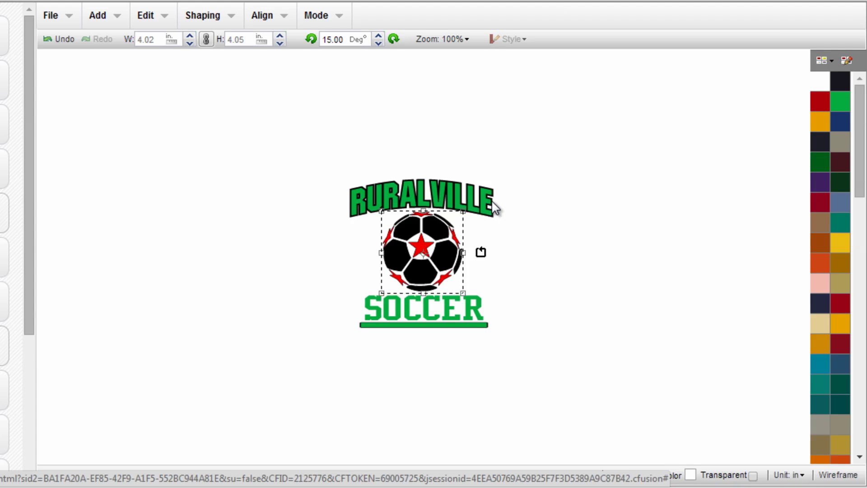
key("Delete")
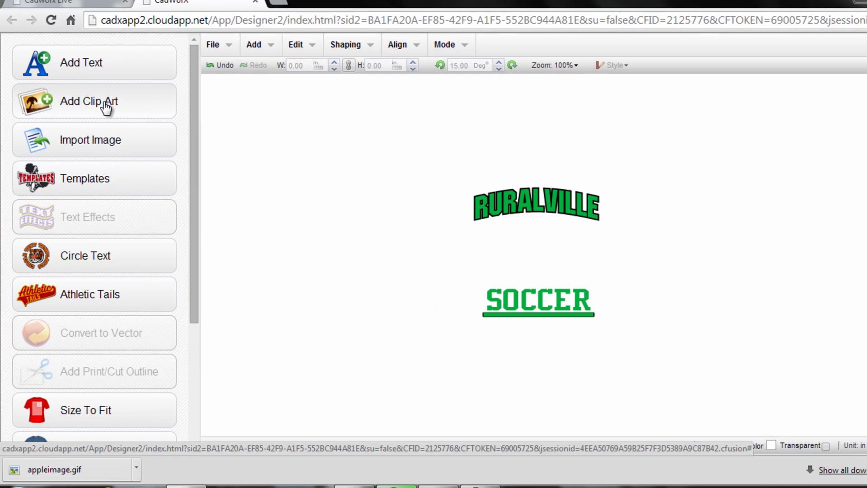
Search clipart for 'soccer' and pick the plain black-and-white ball on page 2
left_click(106, 105)
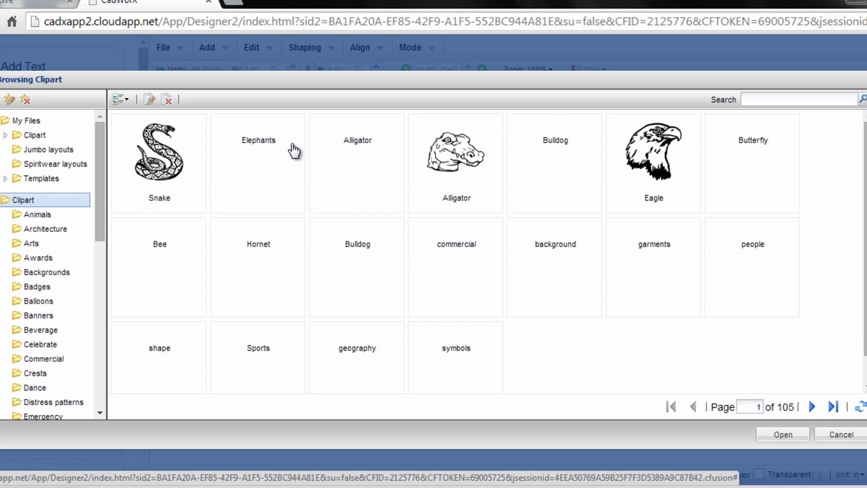
left_click(749, 99)
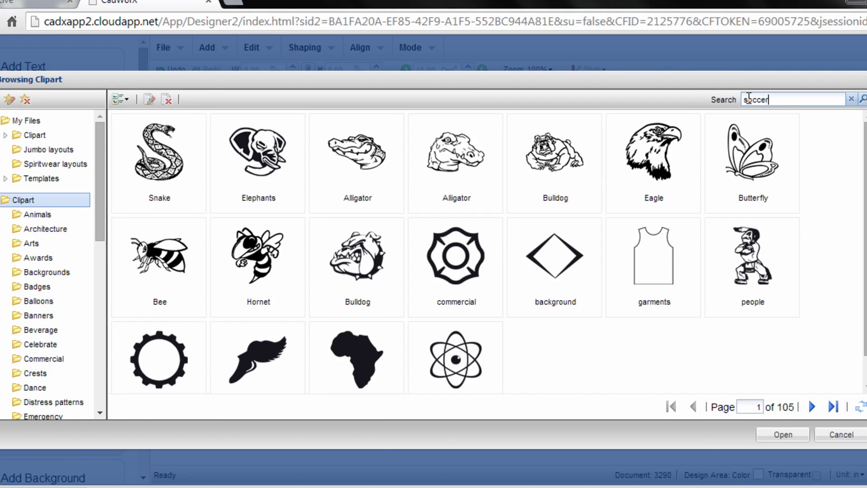
type("soccer")
key("Return")
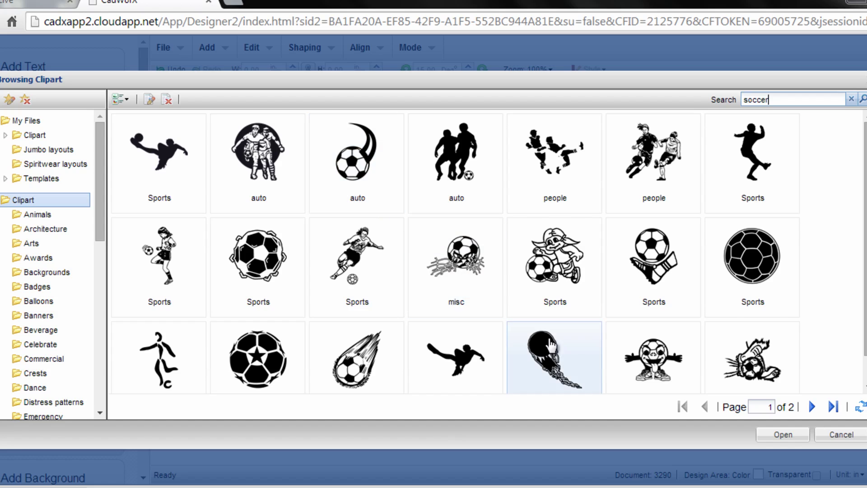
left_click(812, 407)
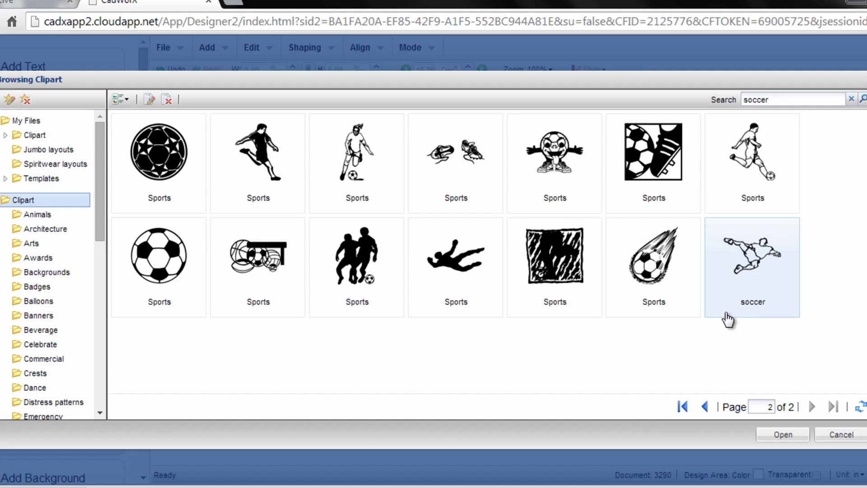
left_click(182, 266)
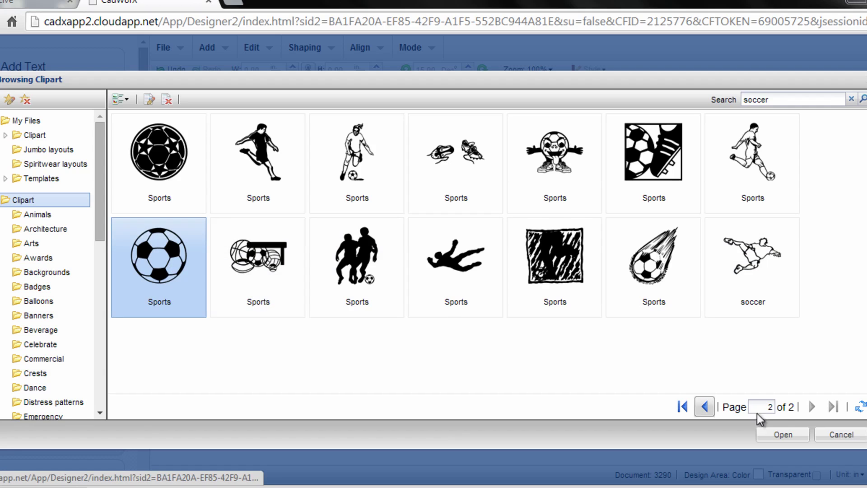